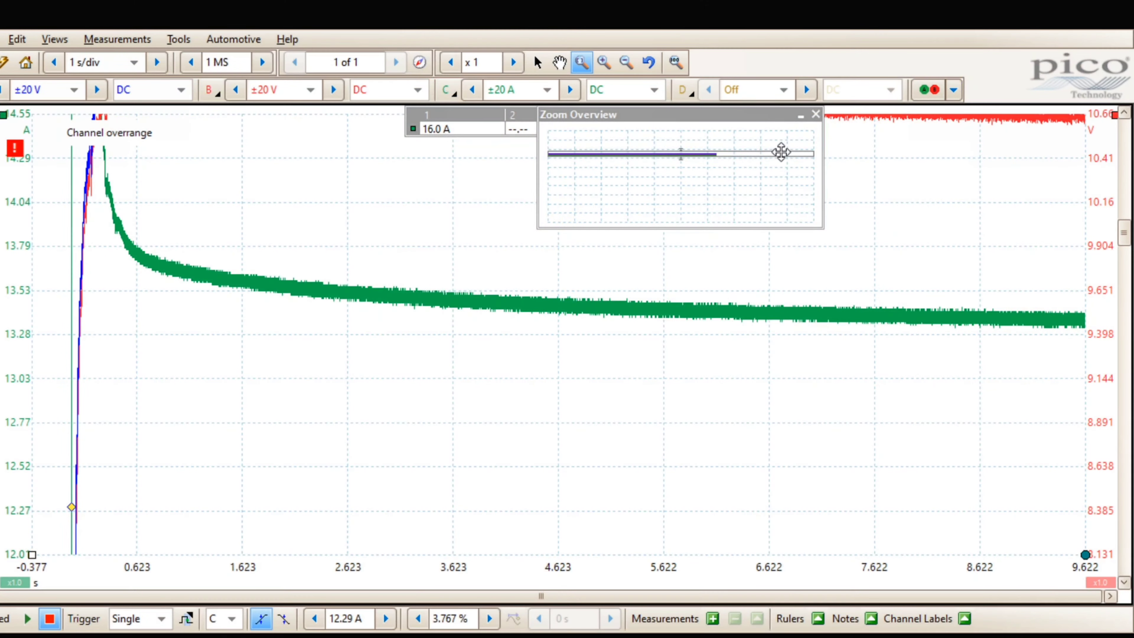
# Pan up to show the blue and red voltage traces, then minimise the Zoom Overview.
pyautogui.moveTo(781, 154); pyautogui.dragTo(781, 153)
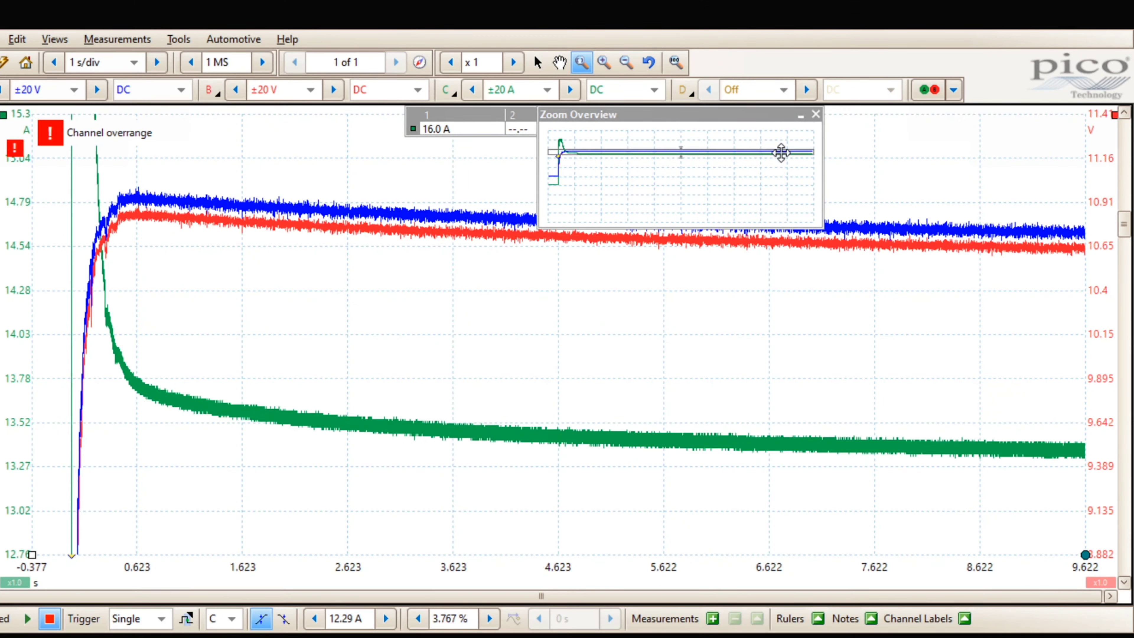
pyautogui.click(801, 116)
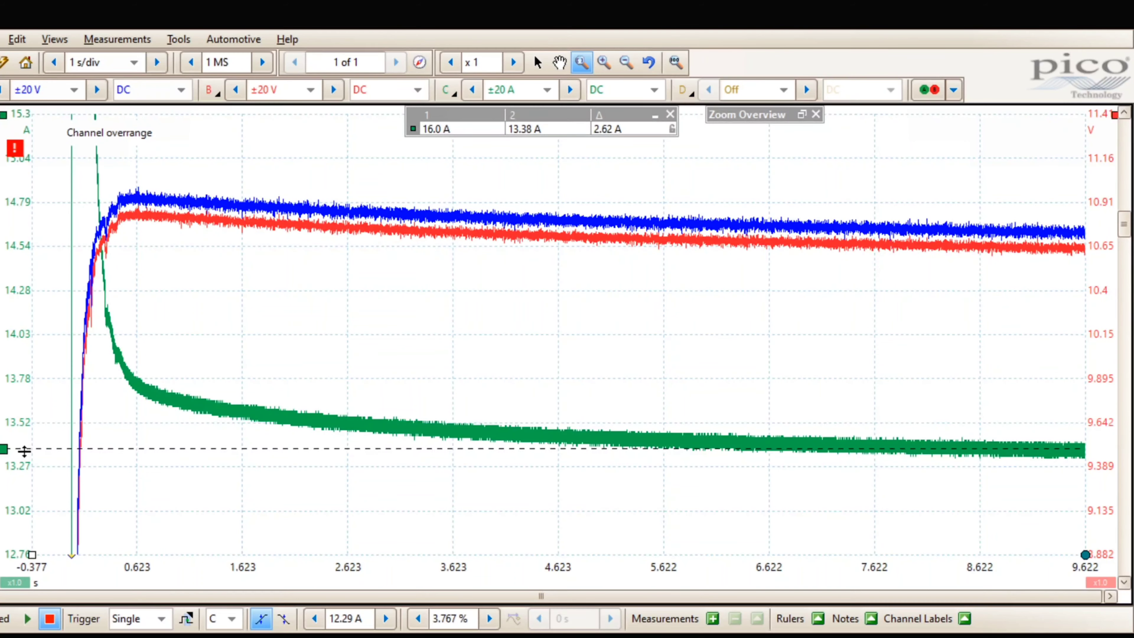
# Drag both current rulers off the graph, then place one ruler on the green trace at 13.43 A.
pyautogui.moveTo(24, 452)
pyautogui.mouseDown()
pyautogui.moveTo(12, 388)
pyautogui.moveTo(24, 447)
pyautogui.mouseUp()
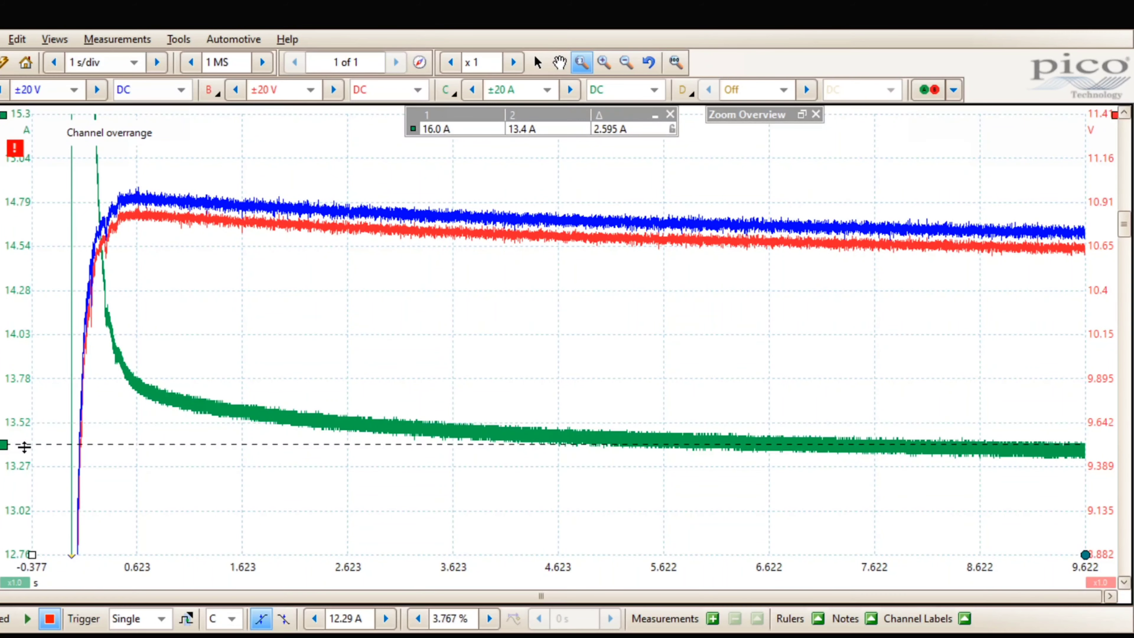
pyautogui.moveTo(24, 445); pyautogui.dragTo(25, 441)
pyautogui.moveTo(4, 114); pyautogui.dragTo(4, 103)
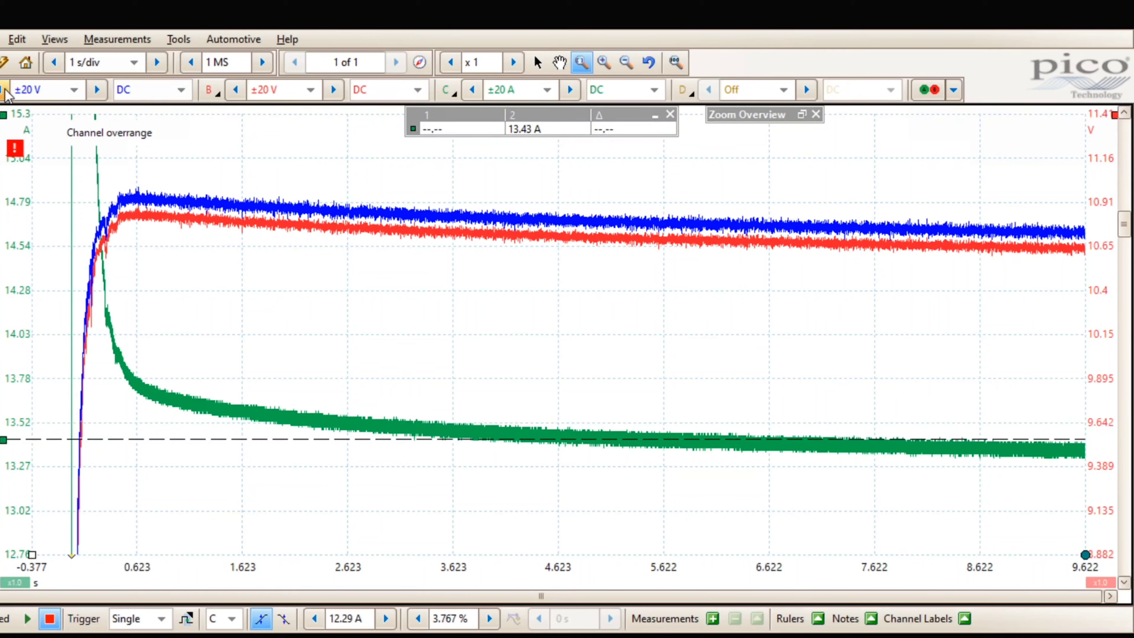
pyautogui.moveTo(7, 439); pyautogui.dragTo(0, 440)
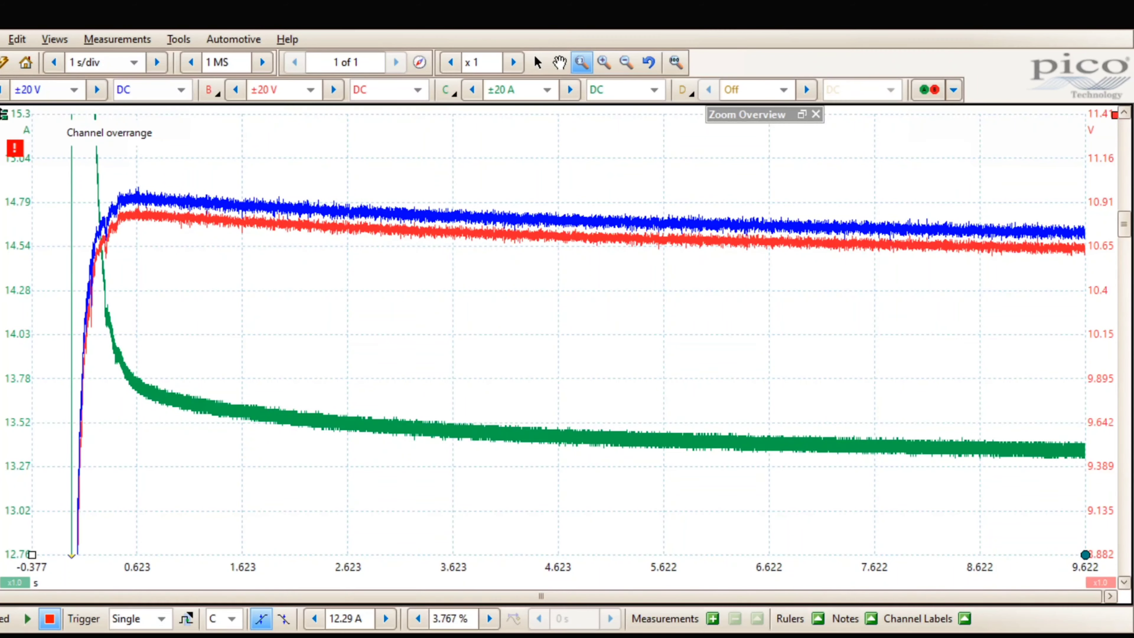
pyautogui.moveTo(3, 114); pyautogui.dragTo(30, 437)
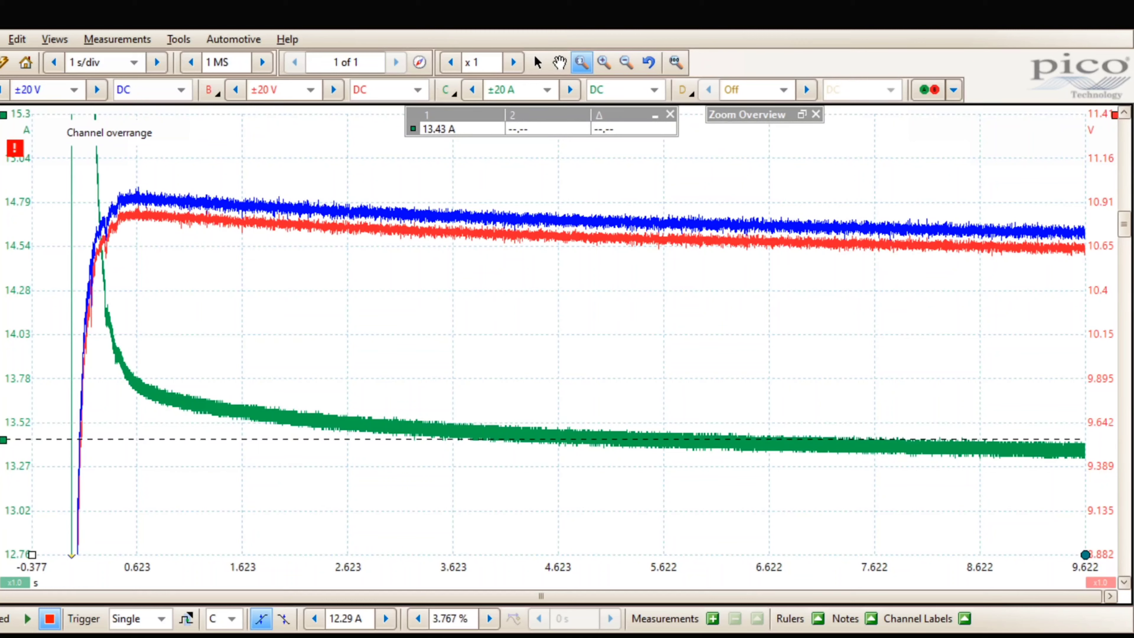
# Add voltage rulers on the blue (10.82 V) and red (10.71 V) traces and a time ruler at 4.817 s.
pyautogui.moveTo(1115, 115); pyautogui.dragTo(1114, 179)
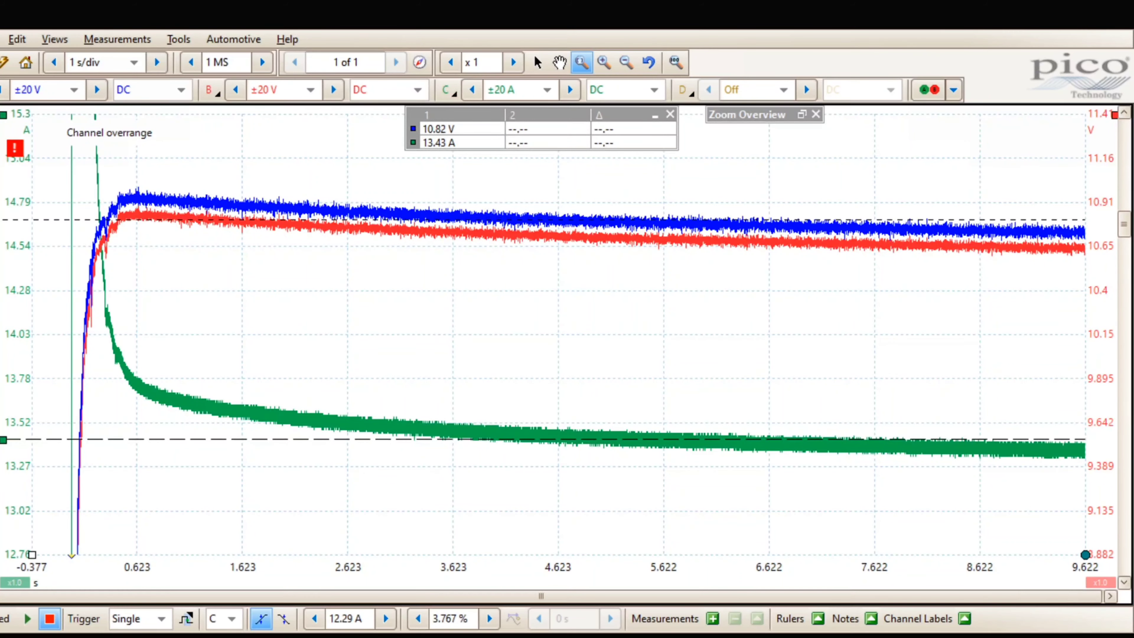
pyautogui.moveTo(1115, 219); pyautogui.dragTo(1115, 223)
pyautogui.moveTo(1114, 228); pyautogui.dragTo(1115, 226)
pyautogui.moveTo(1114, 115); pyautogui.dragTo(1114, 121)
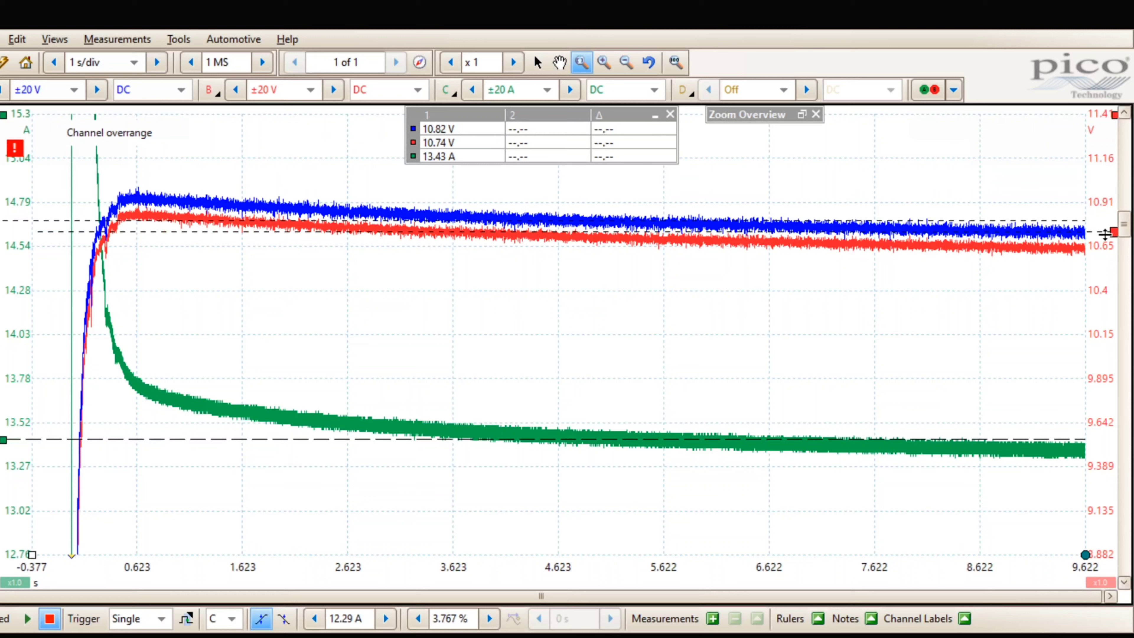
pyautogui.moveTo(1106, 231); pyautogui.dragTo(1107, 240)
pyautogui.moveTo(35, 554); pyautogui.dragTo(590, 513)
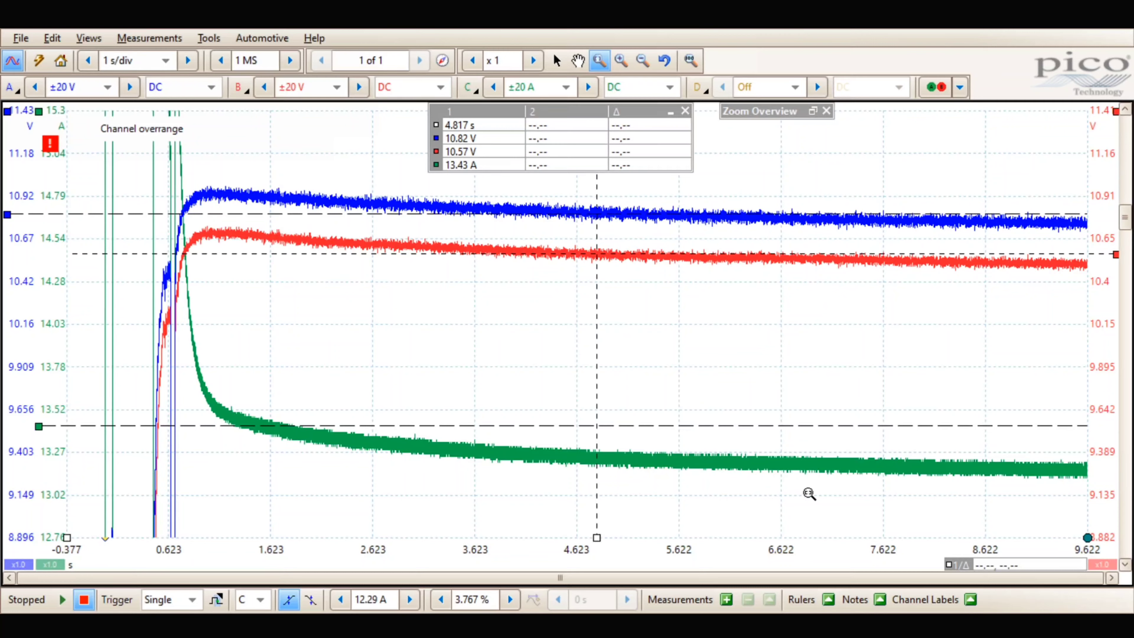
# Drag channel C's ruler down onto the settled green current trace, reading 13.2 A.
pyautogui.moveTo(797, 425); pyautogui.dragTo(794, 463)
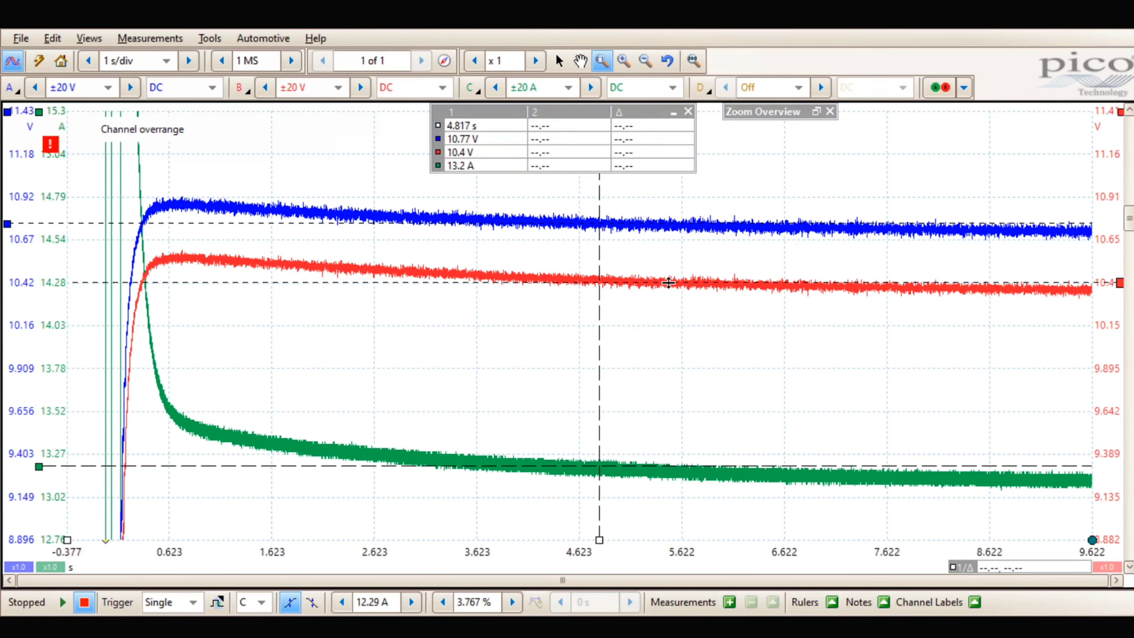
# Nudge channel C's ruler slightly down onto the green trace so it reads 13.19 A.
pyautogui.moveTo(650, 464); pyautogui.dragTo(649, 465)
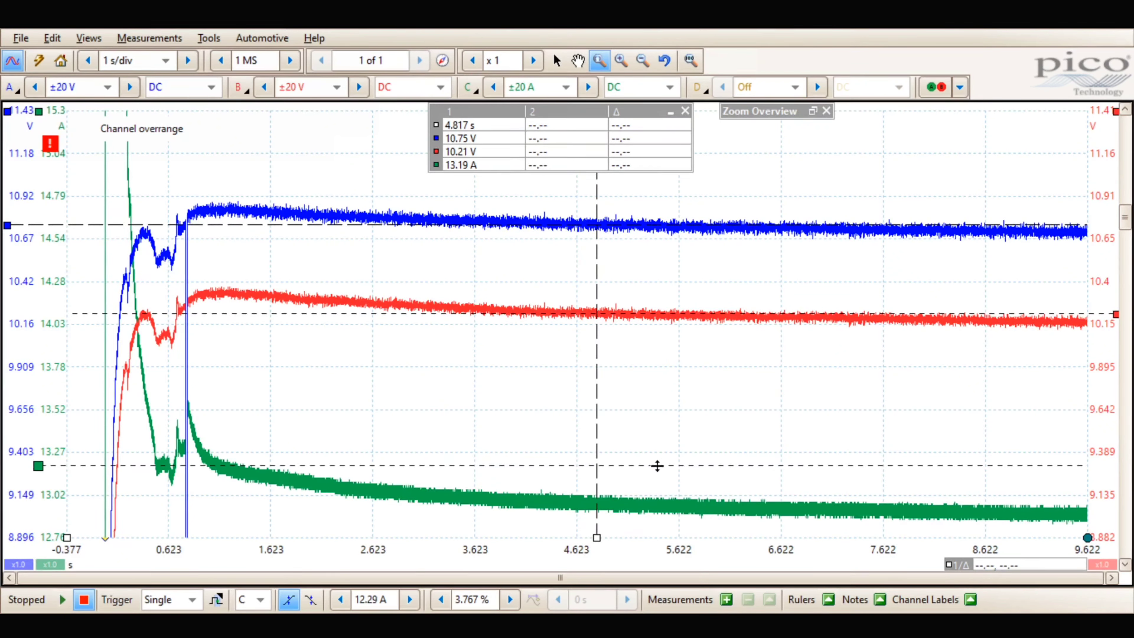
# Lower channel C's ruler onto the settled green current trace at 12.97 A.
pyautogui.moveTo(657, 466); pyautogui.dragTo(657, 502)
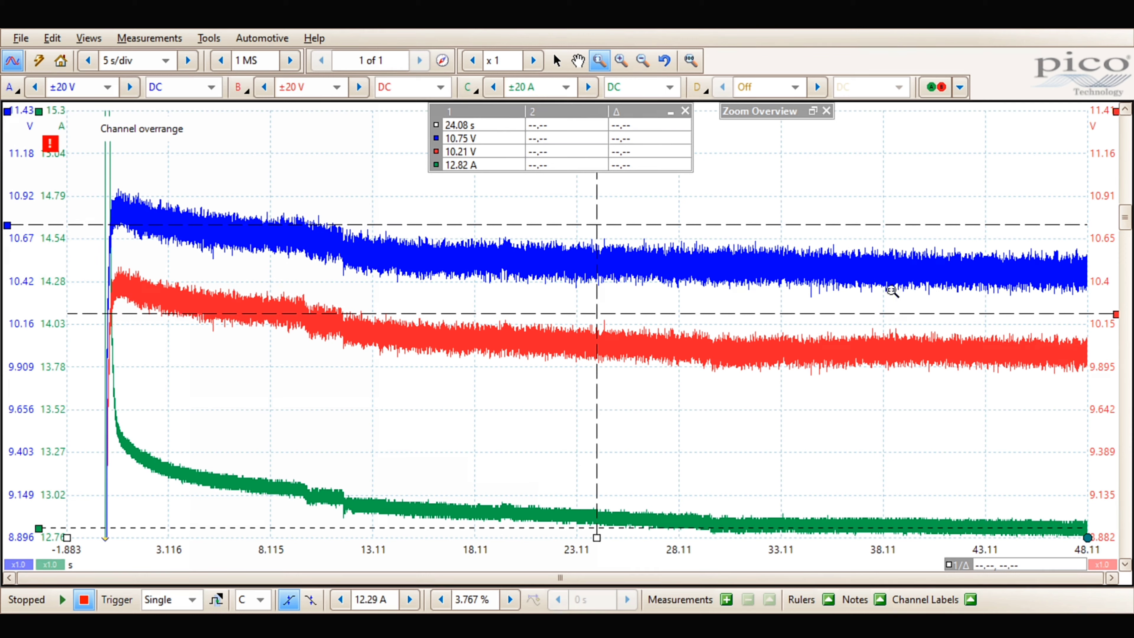
# Lower channel B's ruler to 9.995 V on the red trace and channel A's to 10.47 V on blue.
pyautogui.moveTo(898, 315); pyautogui.dragTo(904, 351)
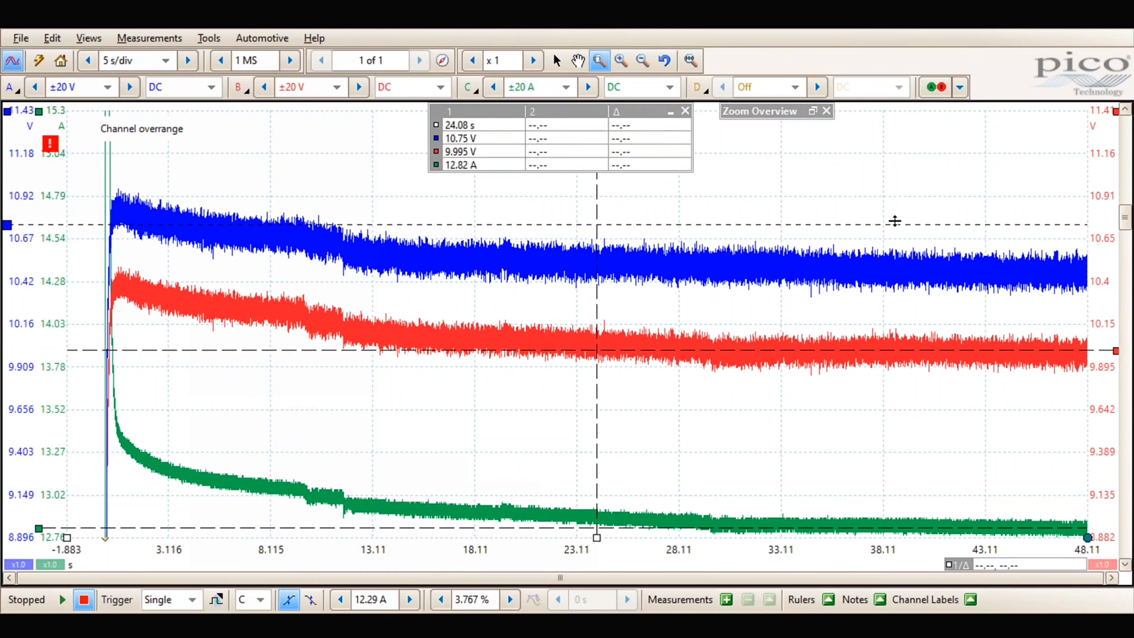
pyautogui.moveTo(895, 220); pyautogui.dragTo(894, 269)
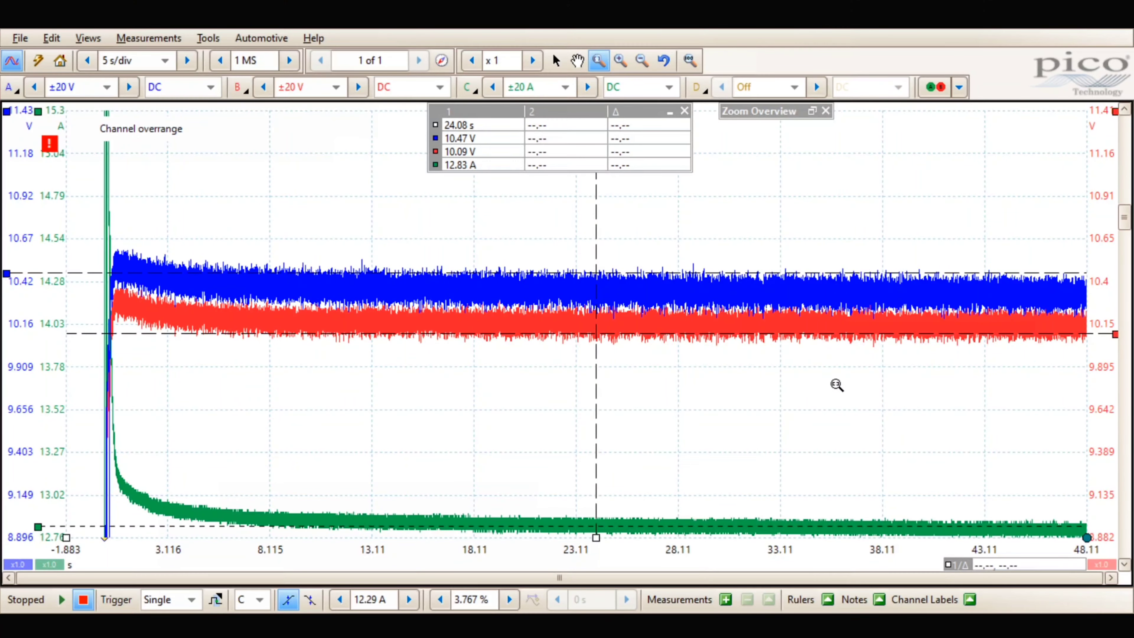
# Raise the red ruler to about 10.14 V and lower the blue ruler to about 10.36 V on their traces.
pyautogui.moveTo(805, 336); pyautogui.dragTo(802, 330)
pyautogui.moveTo(809, 272); pyautogui.dragTo(809, 286)
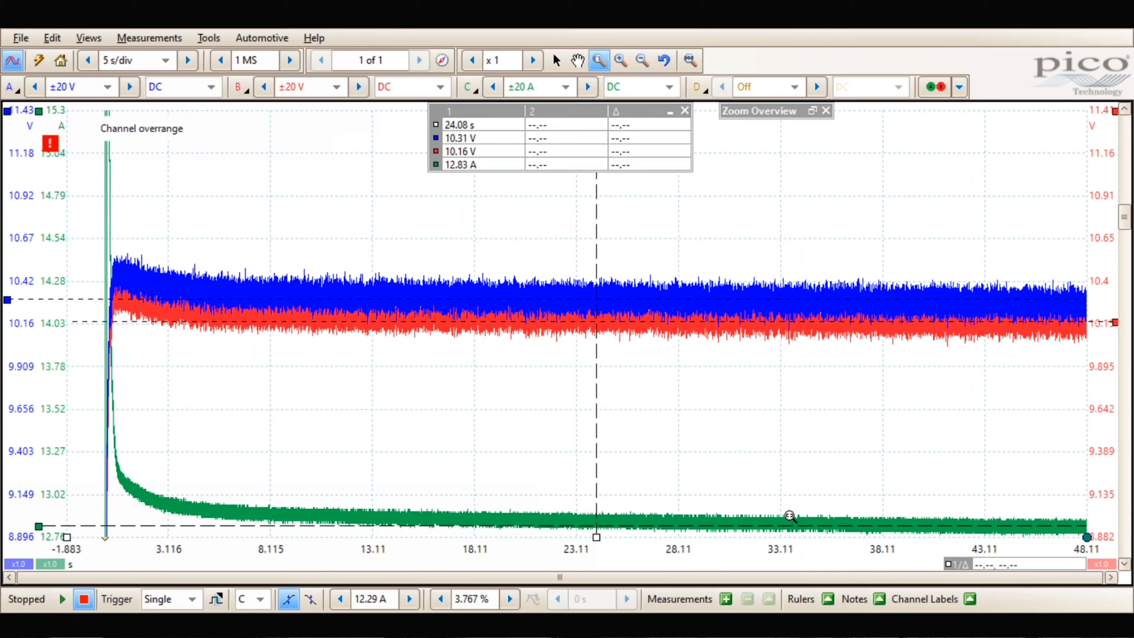
# Nudge channel C's ruler up onto the settled green current trace, reading 12.86 A.
pyautogui.moveTo(788, 528); pyautogui.dragTo(789, 526)
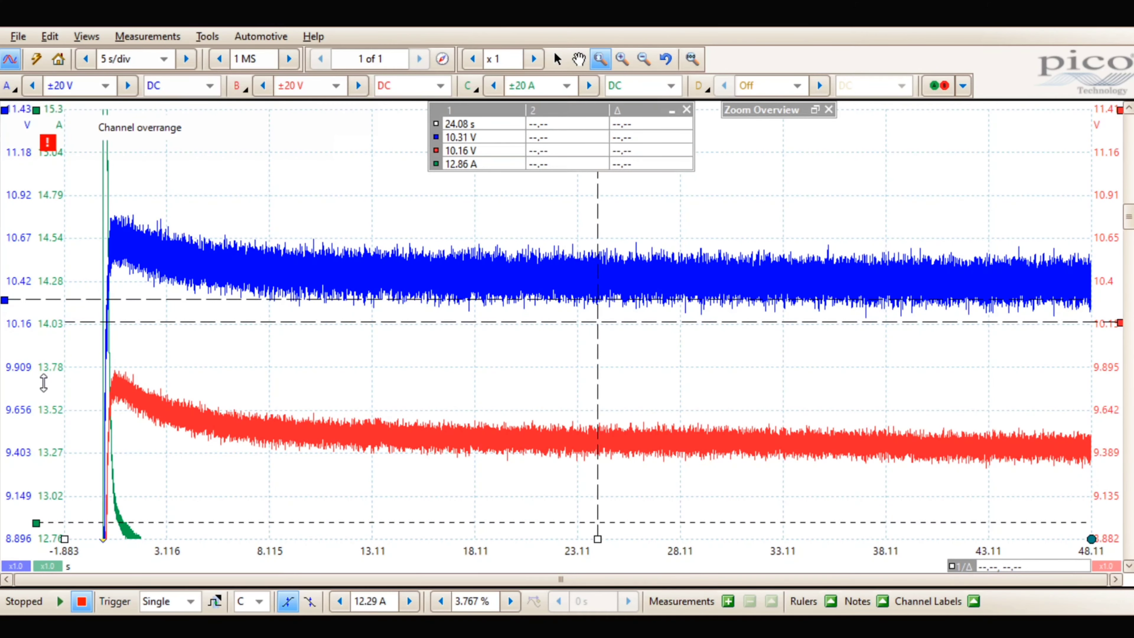
# Shift the green trace up, lower the current ruler onto it, and set the red ruler at about 9.454 V.
pyautogui.moveTo(44, 383)
pyautogui.mouseDown()
pyautogui.moveTo(51, 238)
pyautogui.moveTo(50, 270)
pyautogui.mouseUp()
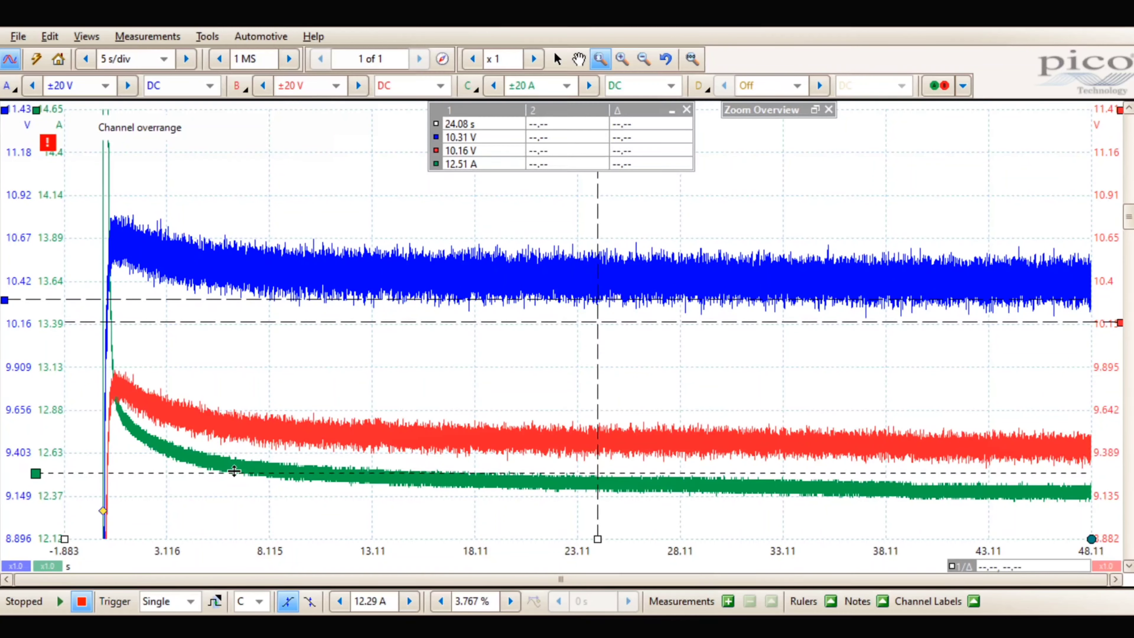
pyautogui.moveTo(233, 470); pyautogui.dragTo(229, 481)
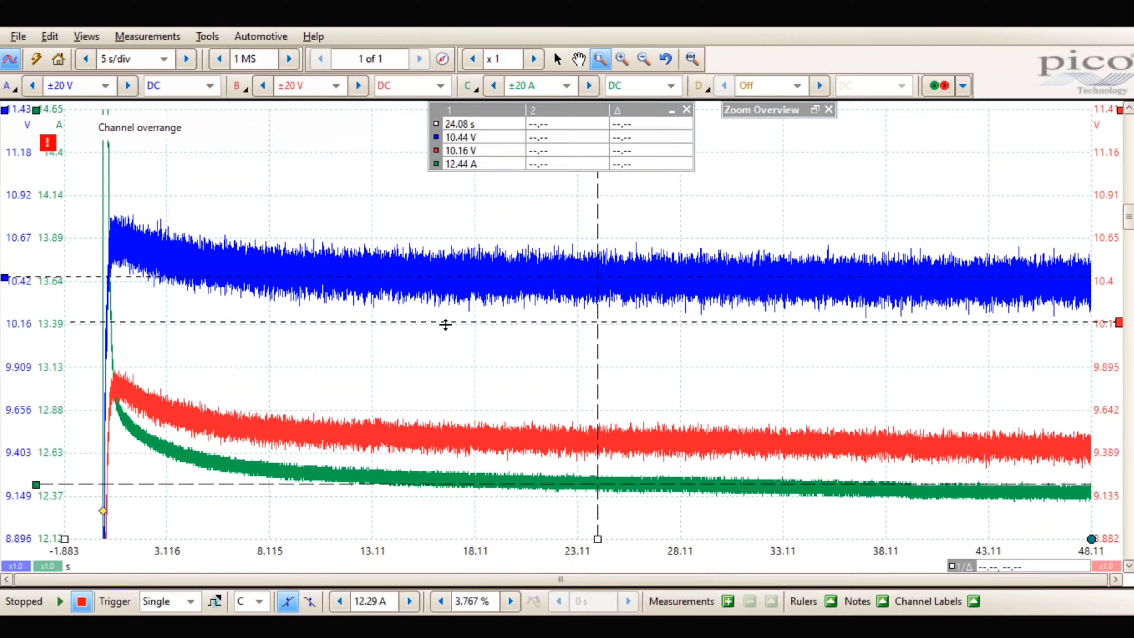
pyautogui.moveTo(444, 325); pyautogui.dragTo(443, 443)
# Start a new capture with the spacebar, replacing the old voltage and current traces.
pyautogui.press('space')
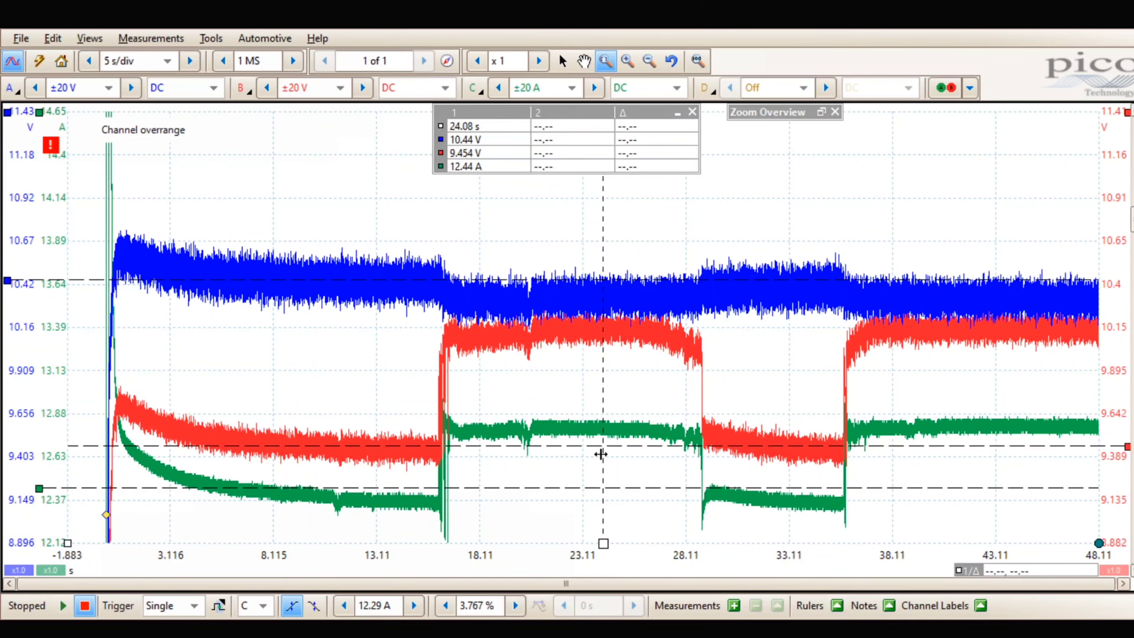
# Put the time ruler at 14.49 s and align the current and red voltage rulers, reading 12.37 A and 9.429 V.
pyautogui.moveTo(599, 453); pyautogui.dragTo(429, 285)
pyautogui.moveTo(476, 488); pyautogui.dragTo(476, 500)
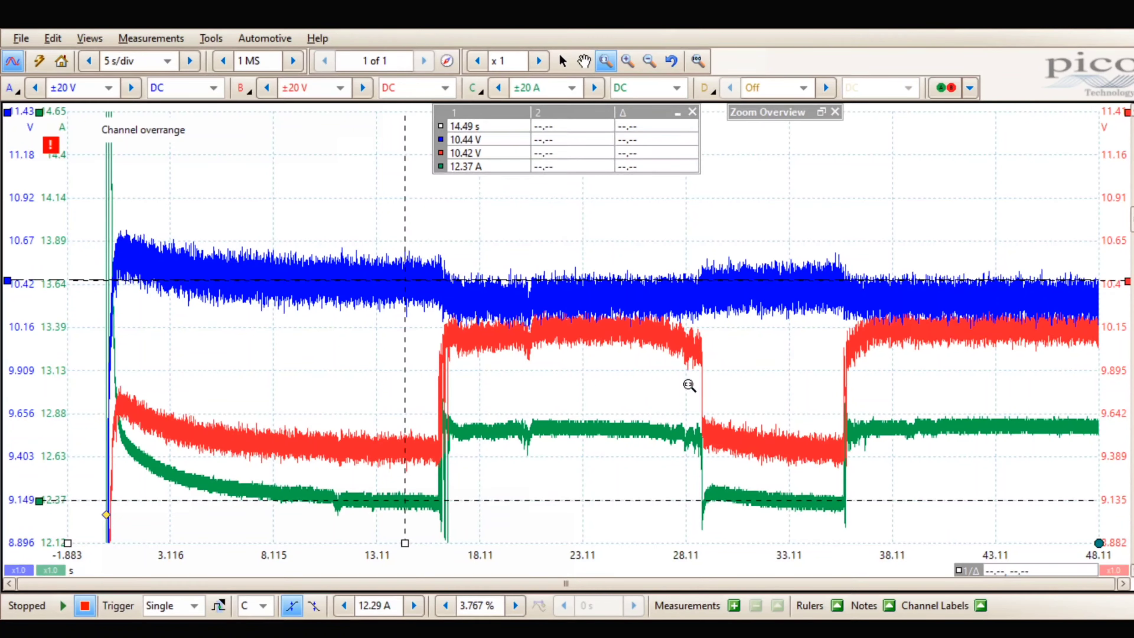
pyautogui.moveTo(732, 280); pyautogui.dragTo(729, 445)
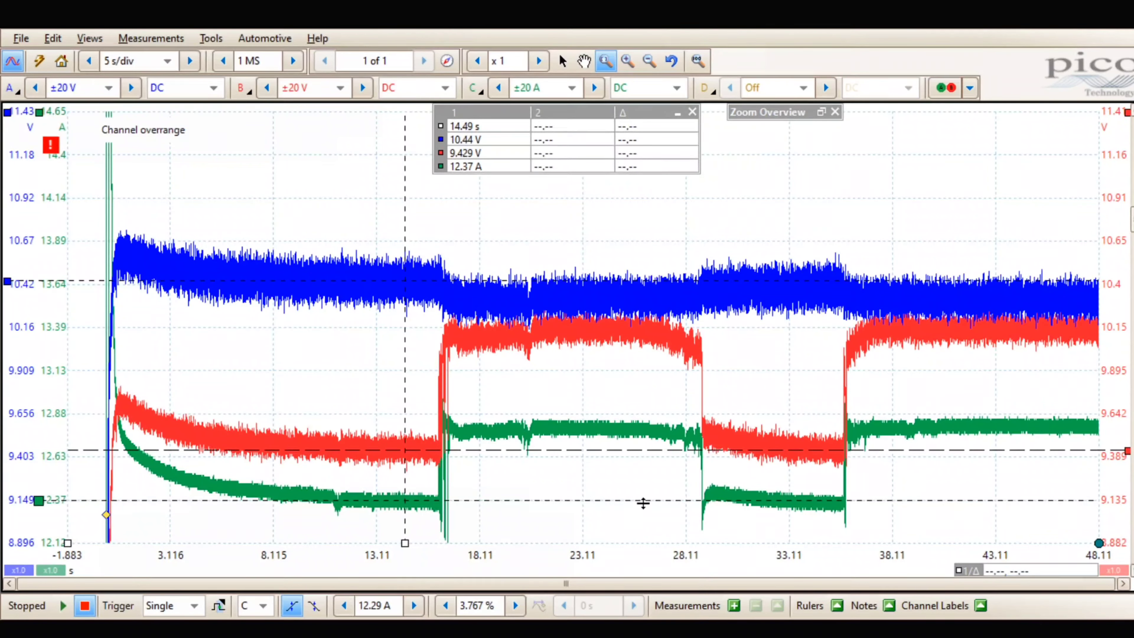
# Place current rulers at 12.78 A and 12.37 A (408.9 mA apart) and the blue voltage ruler at 10.32 V.
pyautogui.moveTo(644, 502)
pyautogui.mouseDown()
pyautogui.moveTo(638, 431)
pyautogui.moveTo(604, 329)
pyautogui.mouseUp()
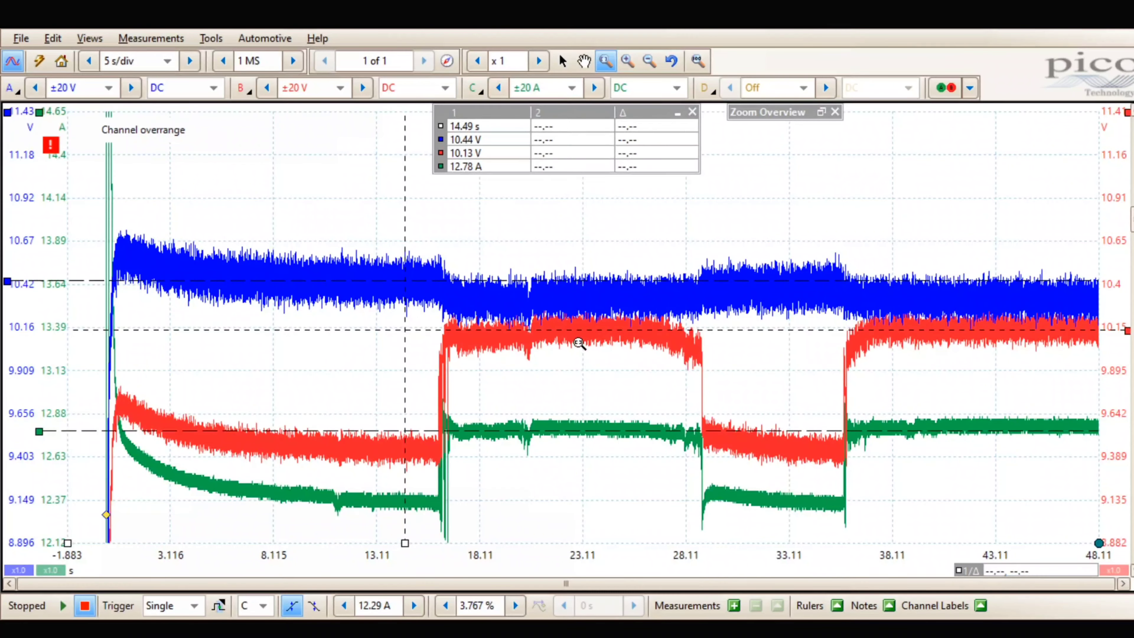
pyautogui.moveTo(572, 280); pyautogui.dragTo(575, 302)
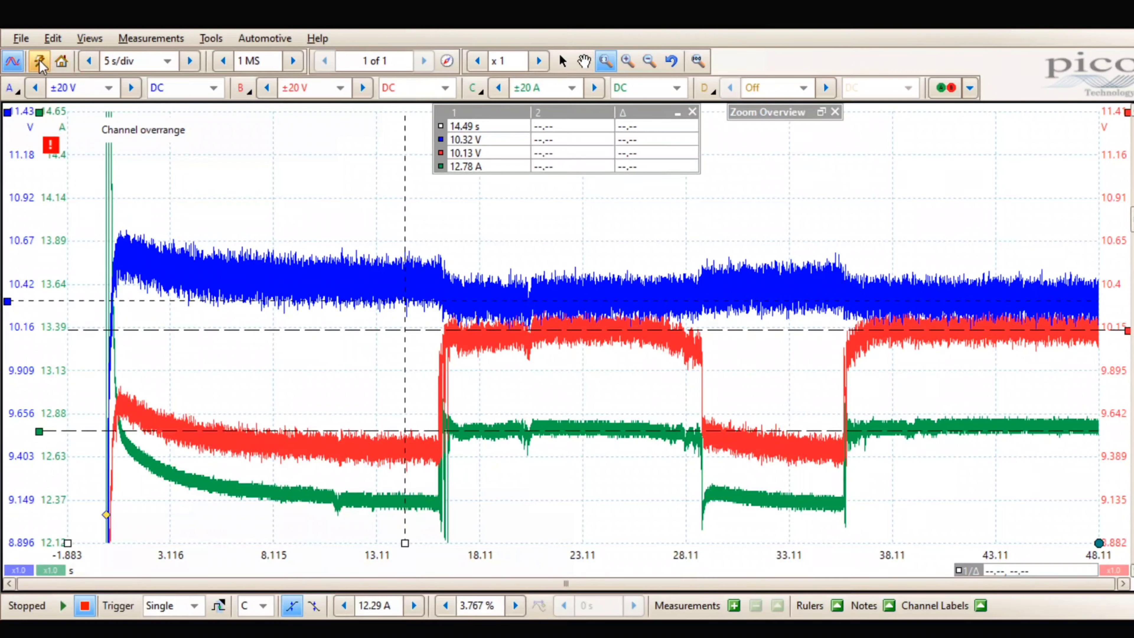
pyautogui.moveTo(40, 110); pyautogui.dragTo(39, 499)
pyautogui.moveTo(109, 498); pyautogui.dragTo(109, 500)
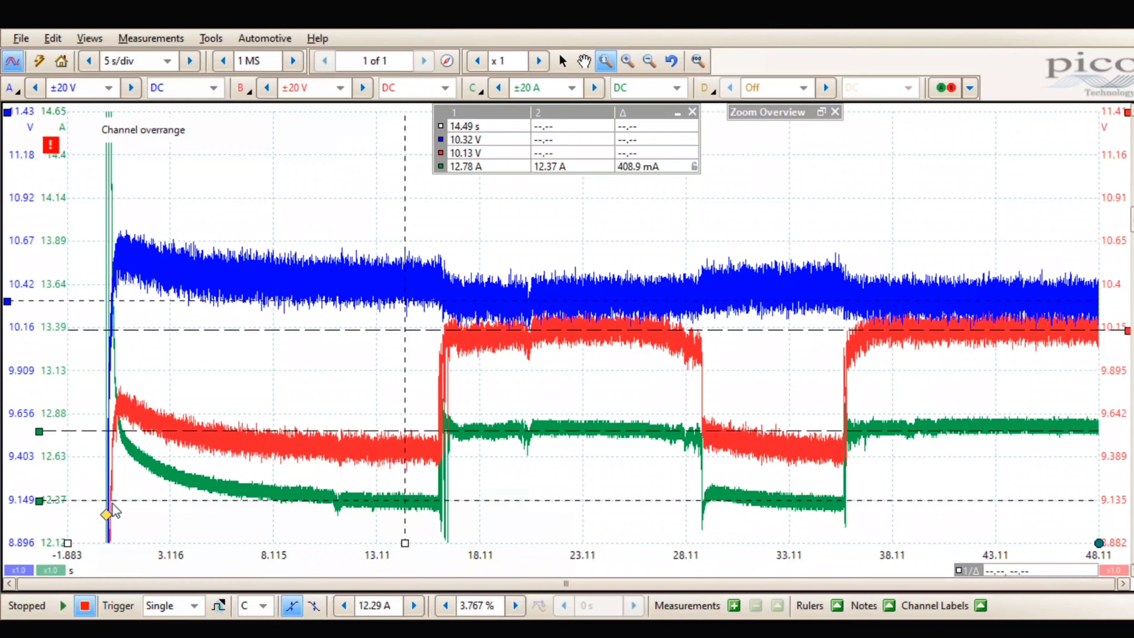